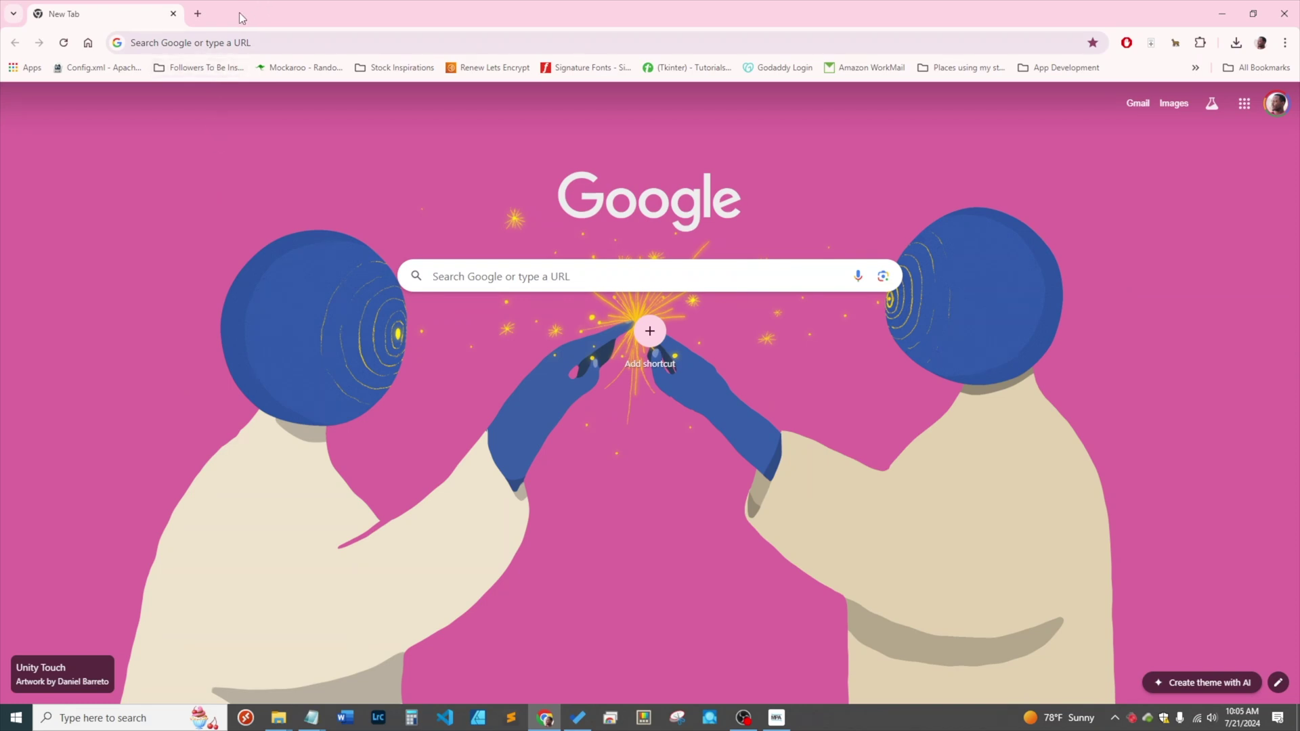
Load anthropic.com in the new tab using the 'antho' address-bar autocomplete
left_click(213, 38)
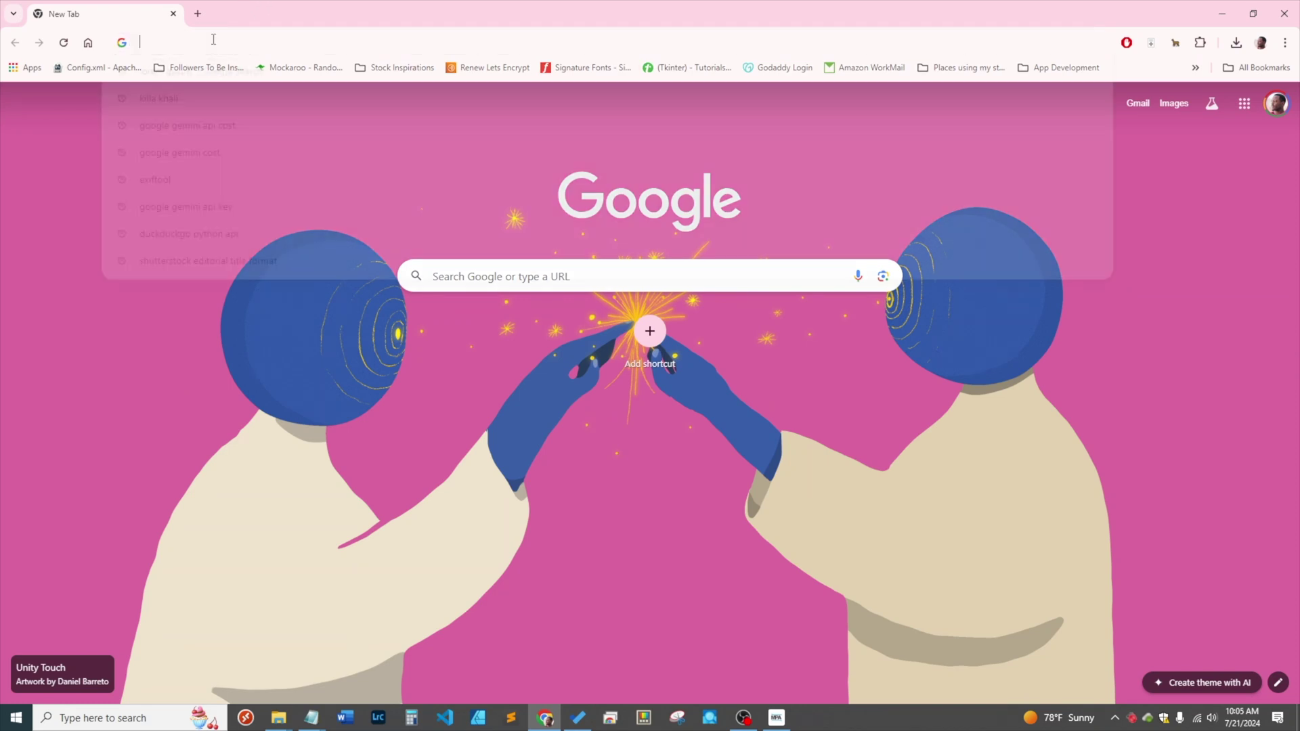
type("anth")
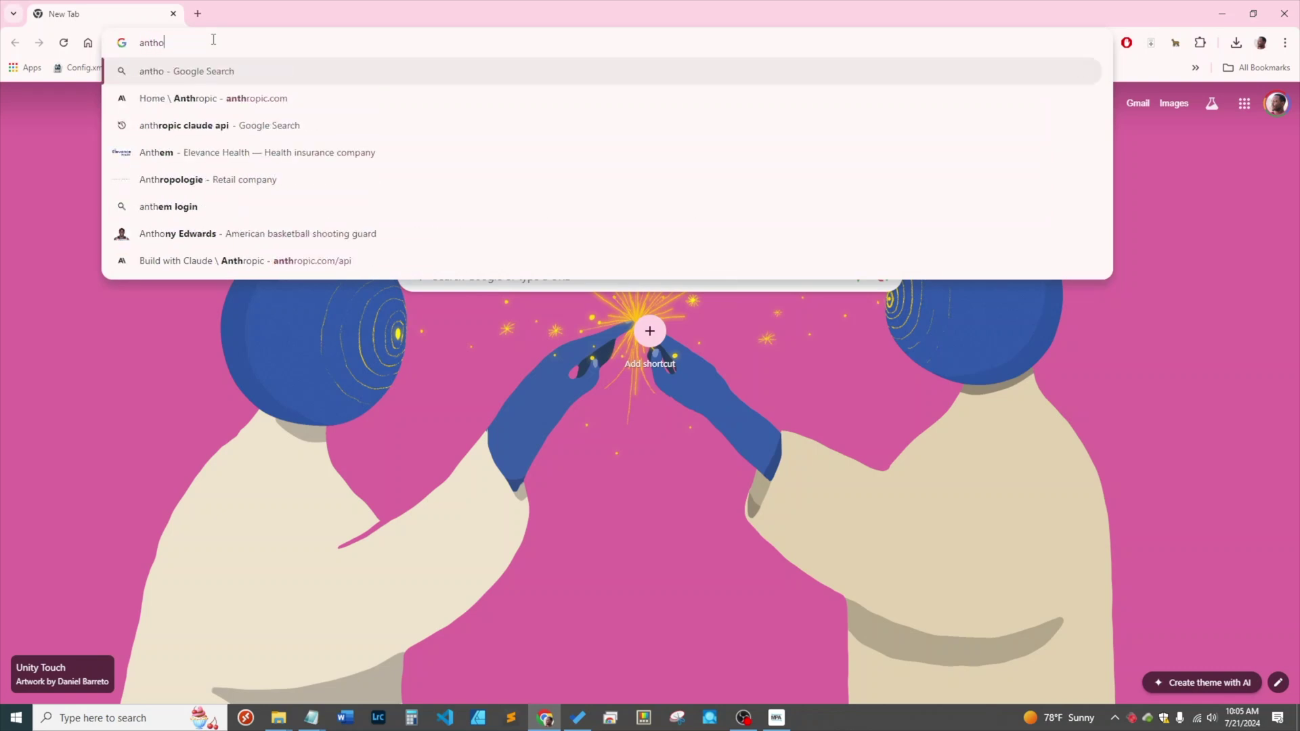
type("o")
key("BackSpace")
type("r")
key("Return")
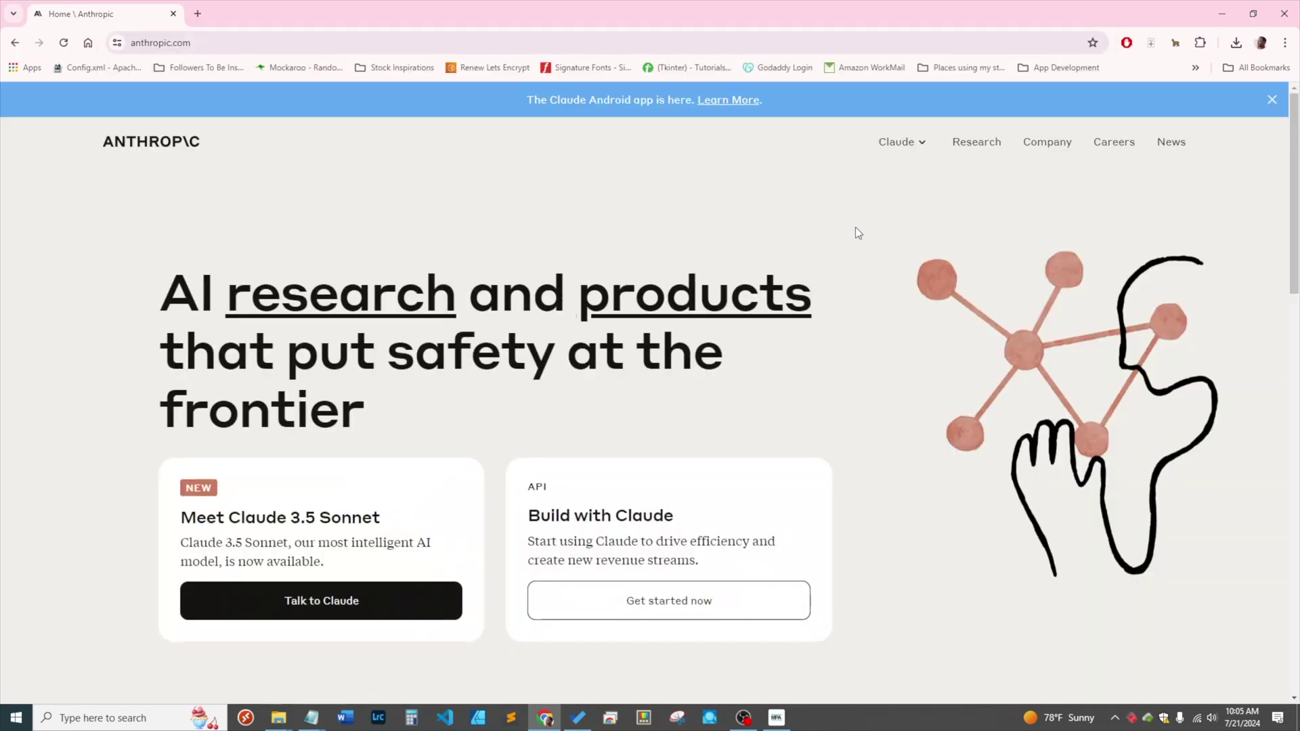
mouse_move(897, 142)
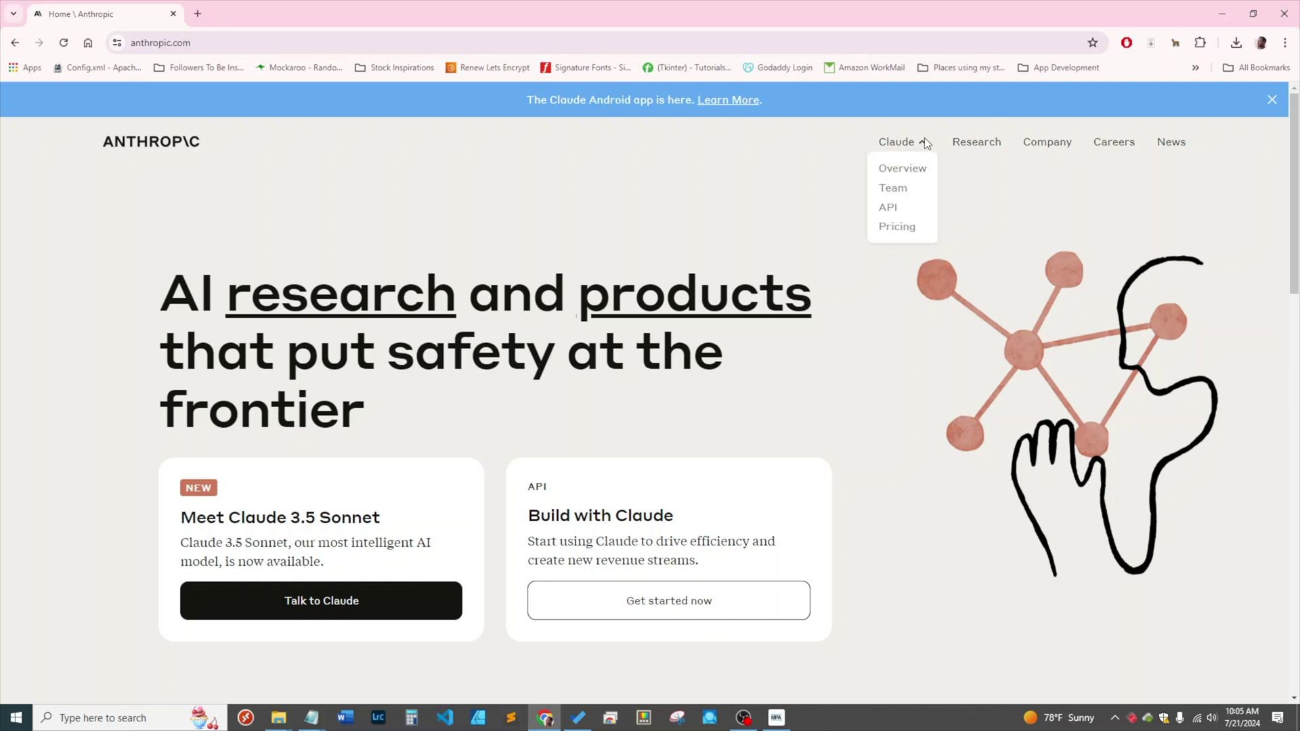
Go to the Claude API page and reach the Anthropic Console sign-in tab
left_click(890, 209)
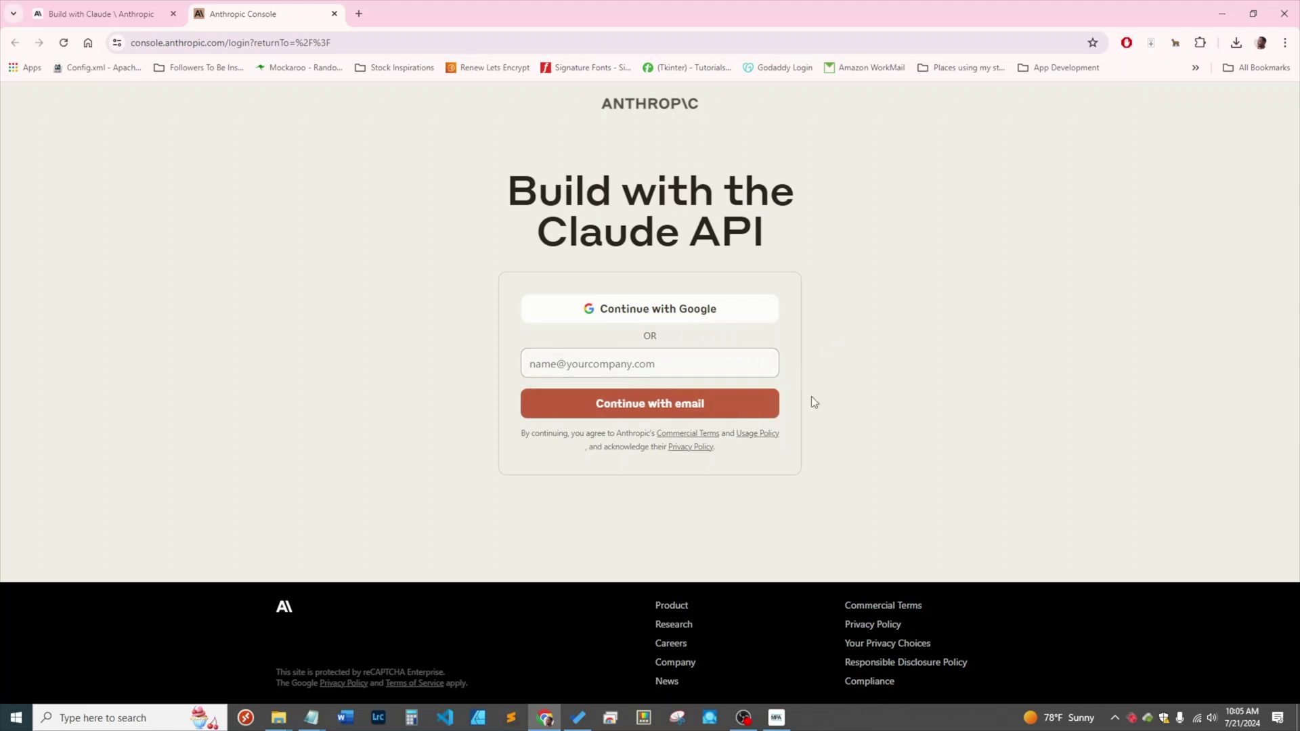
Sign in to Anthropic Console with the chosen Google account and confirm
left_click(690, 320)
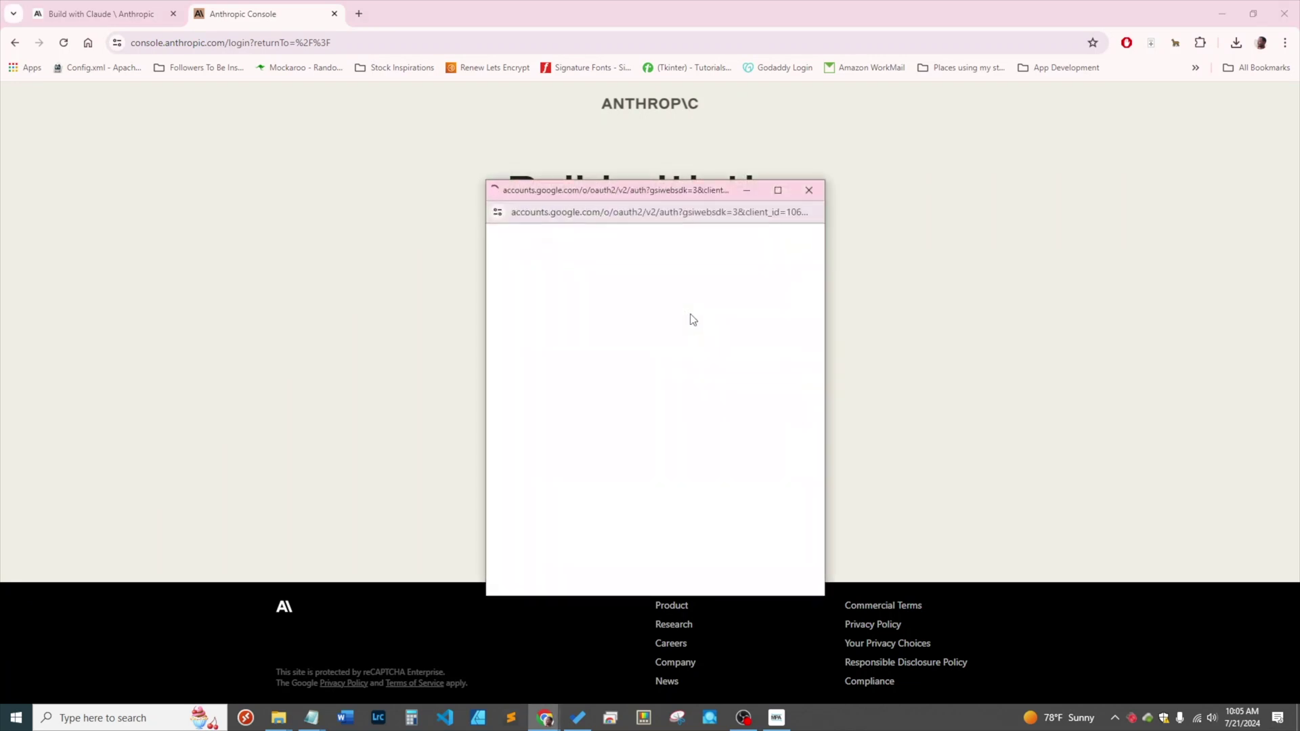
left_click(595, 465)
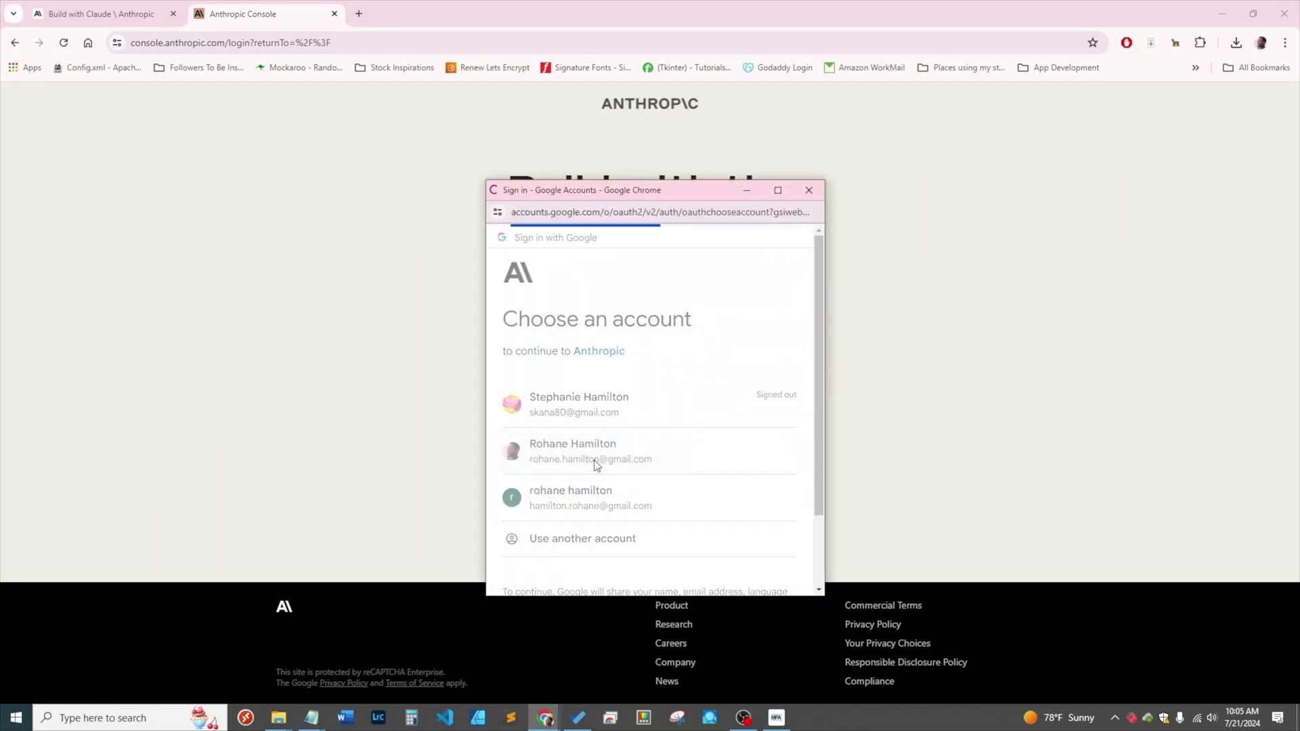
left_click(725, 493)
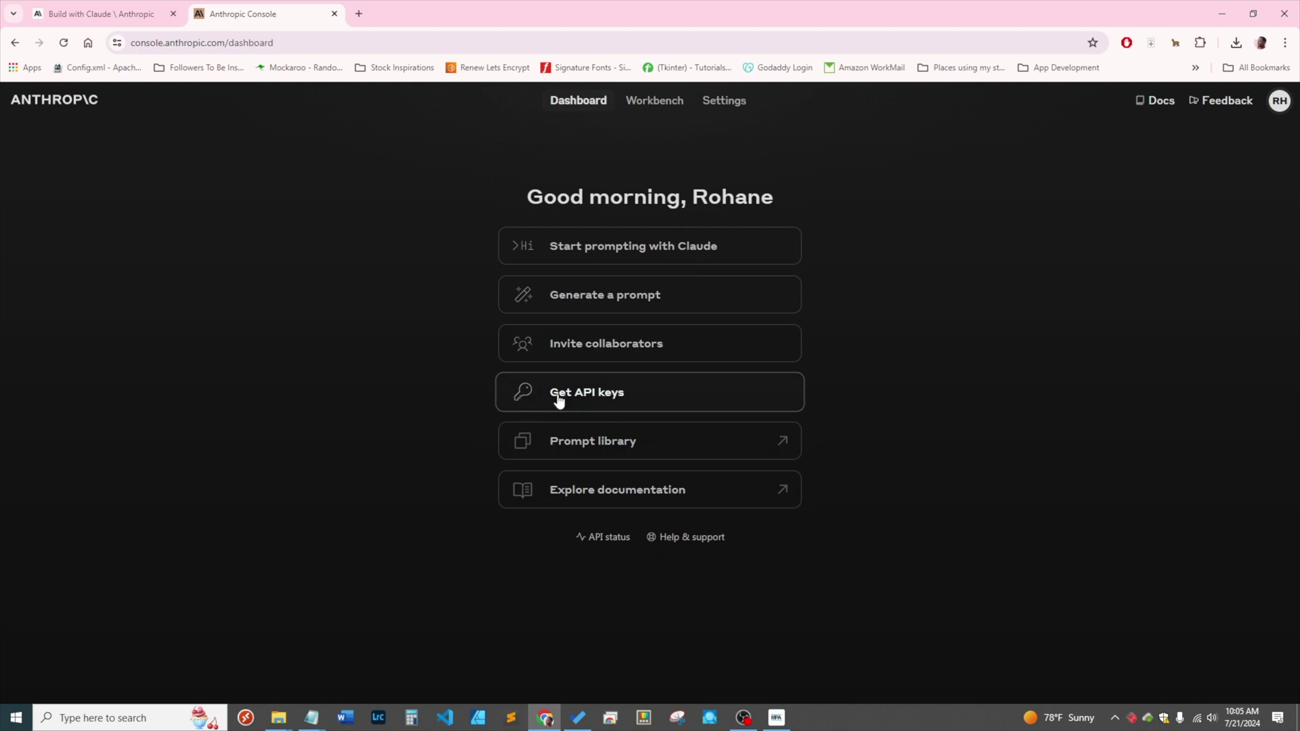
Go to the API keys page and start a new key with Create Key
left_click(631, 403)
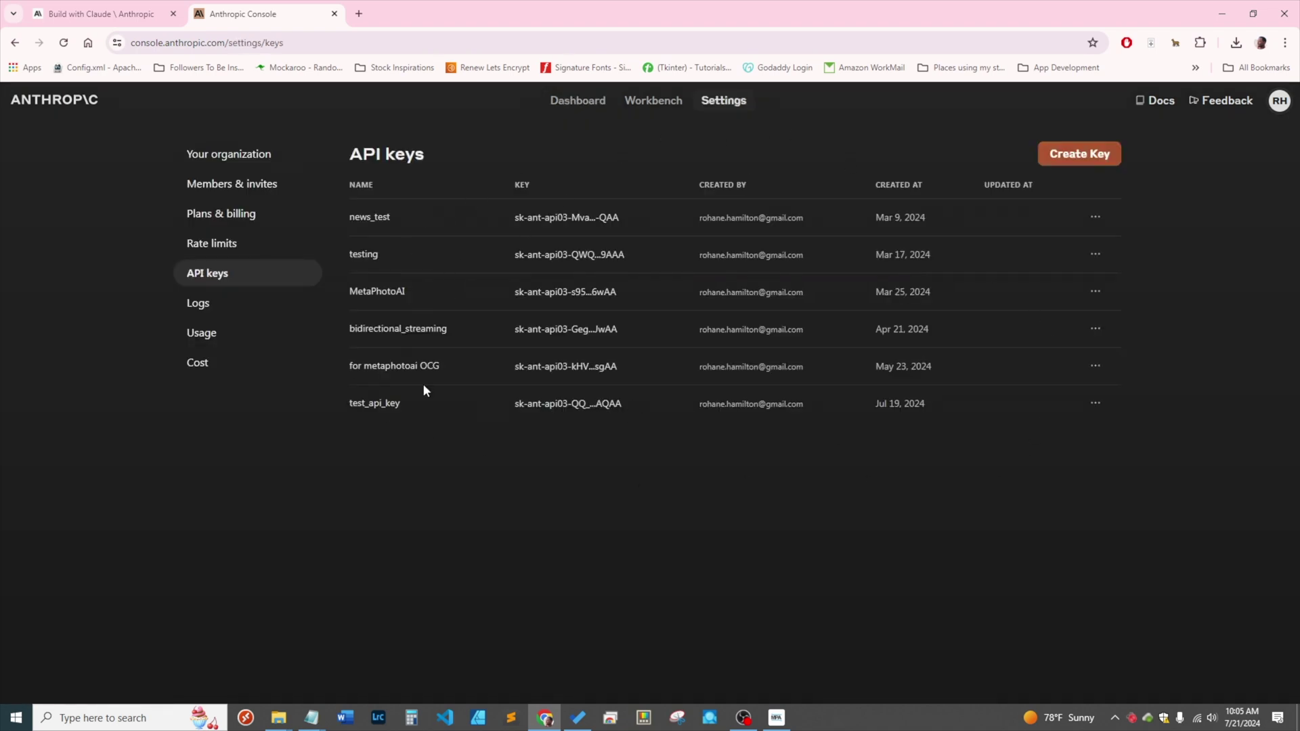
left_click(1103, 163)
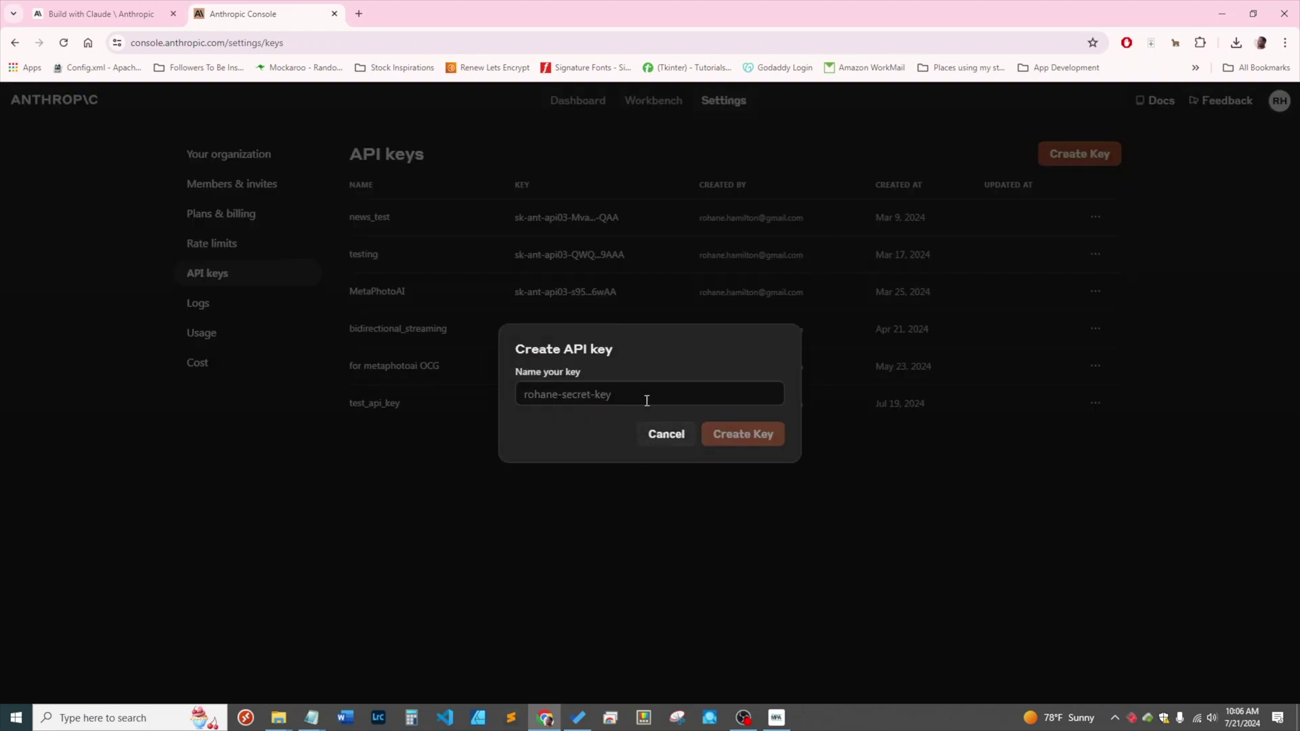
Clear the key name field and start entering the name metaphotoai_3
left_click(648, 398)
left_click(679, 380)
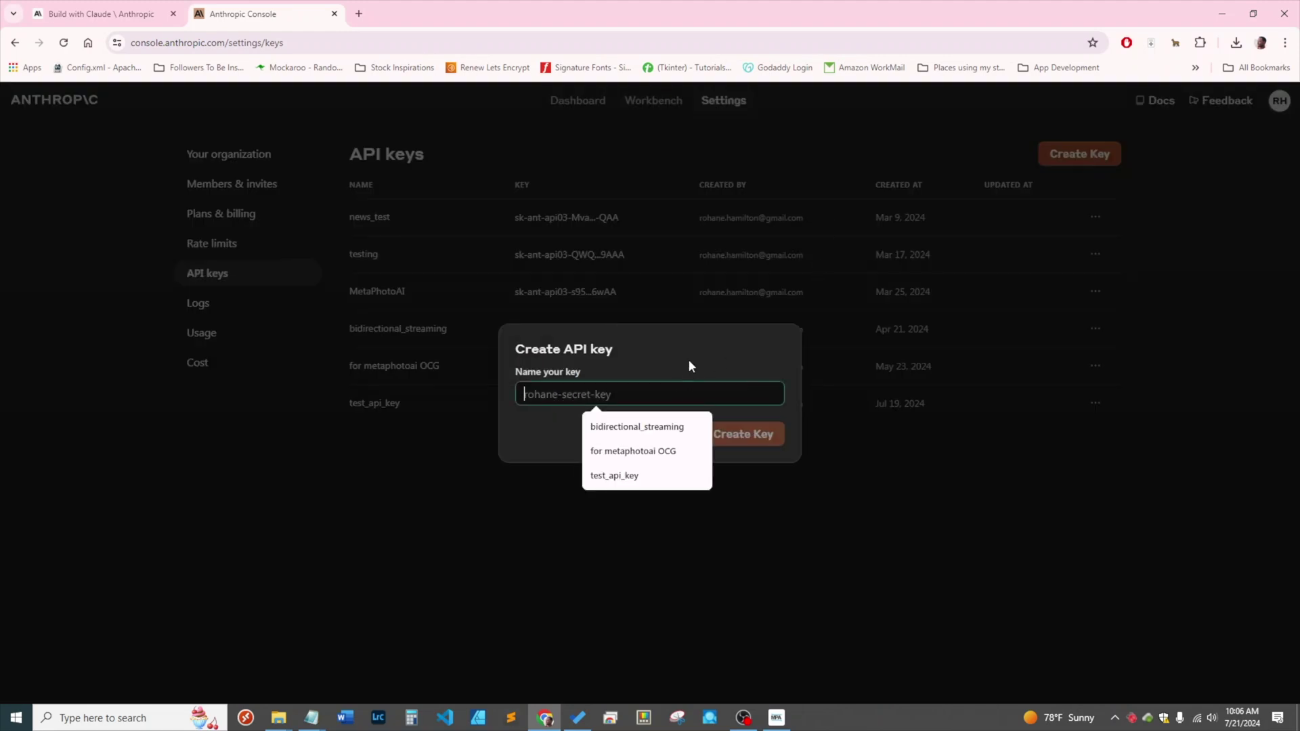
double_click(664, 386)
left_click(665, 388)
type("me")
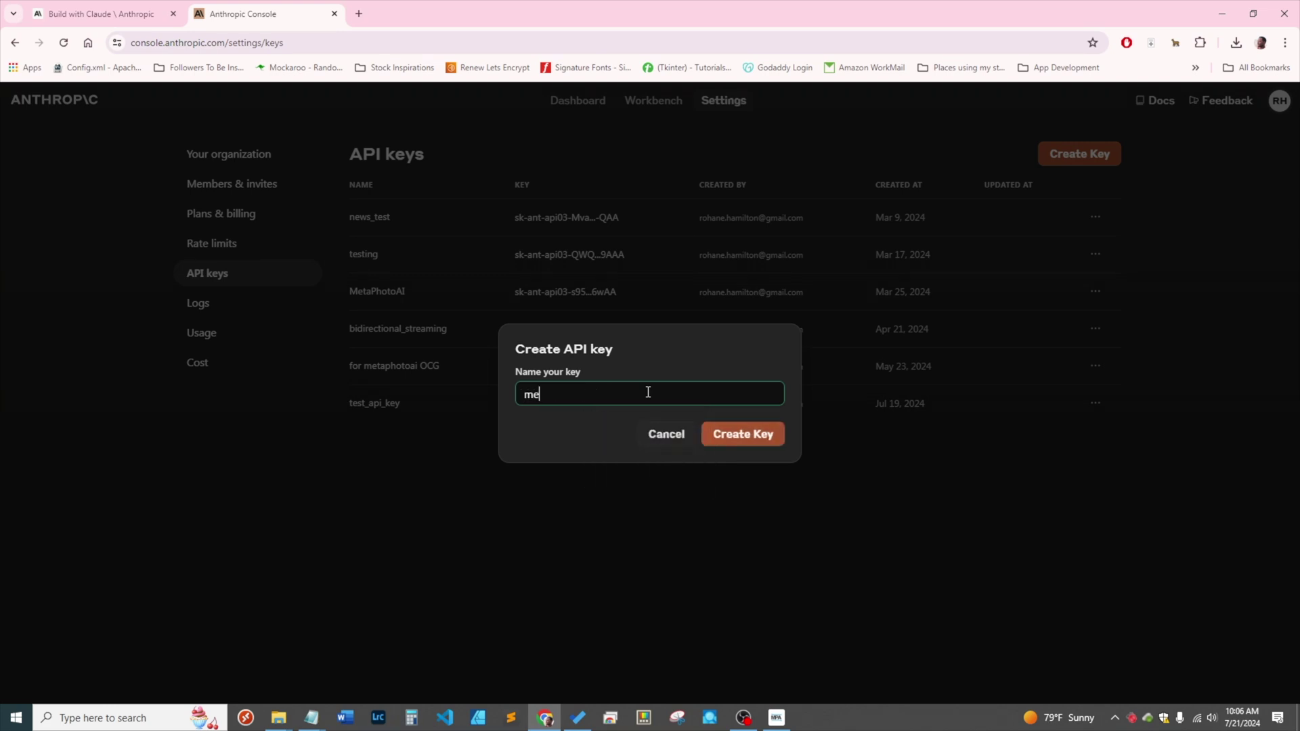
type("tapo")
type("hotoa")
type("3")
Create the metaphotoai_3 key, copy its secret and select the key text
left_click(752, 435)
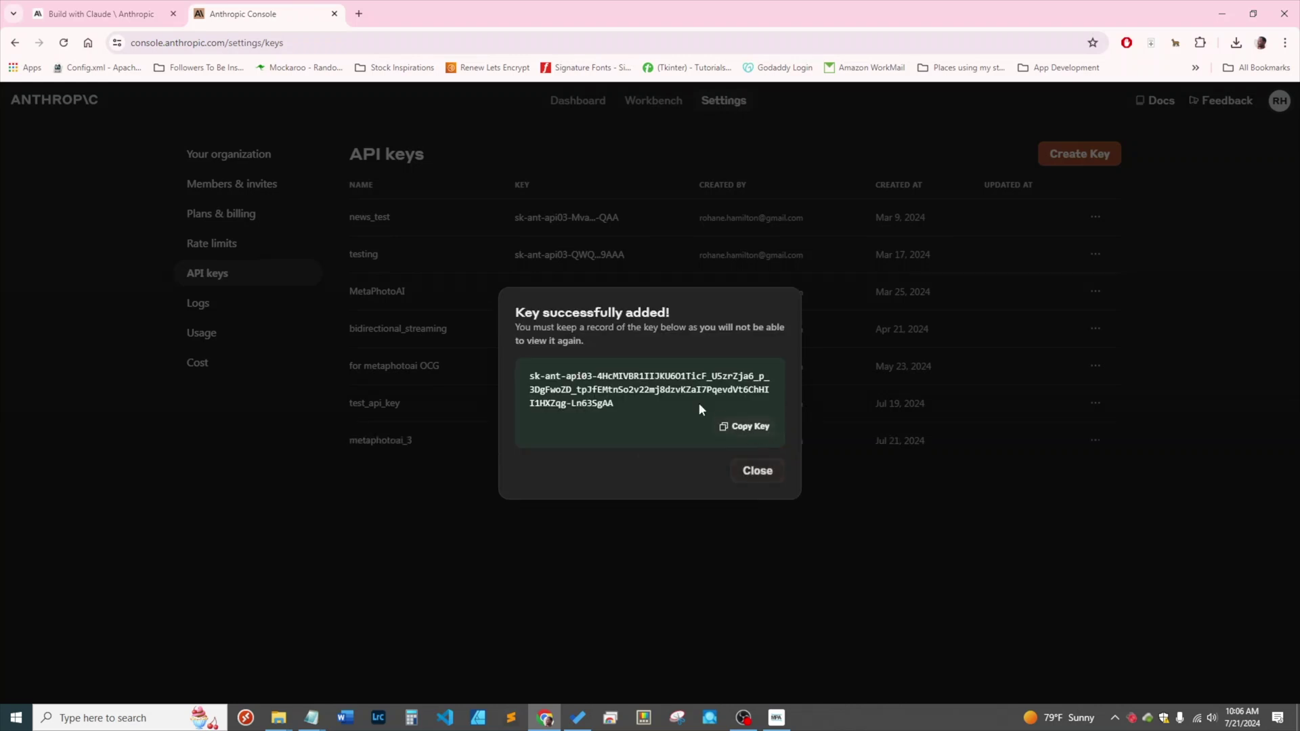
left_click(742, 428)
left_click_drag(608, 407, 530, 382)
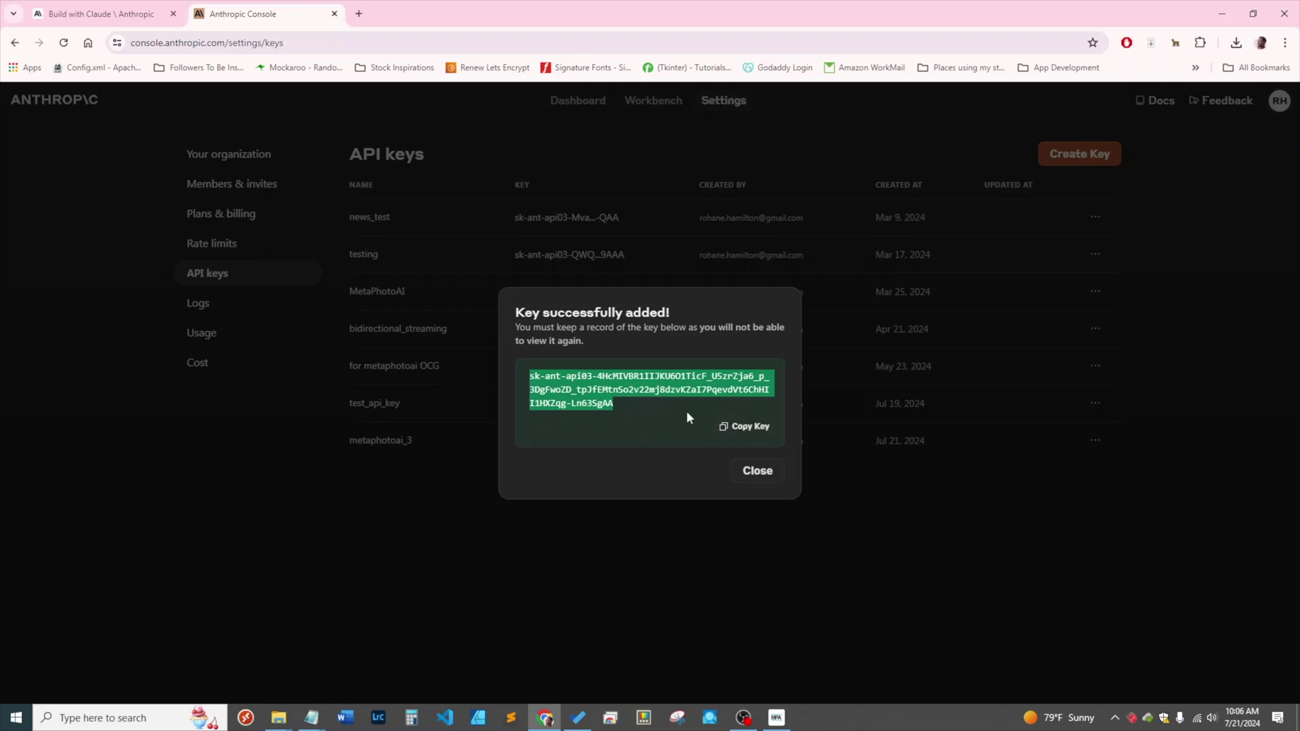
mouse_move(310, 718)
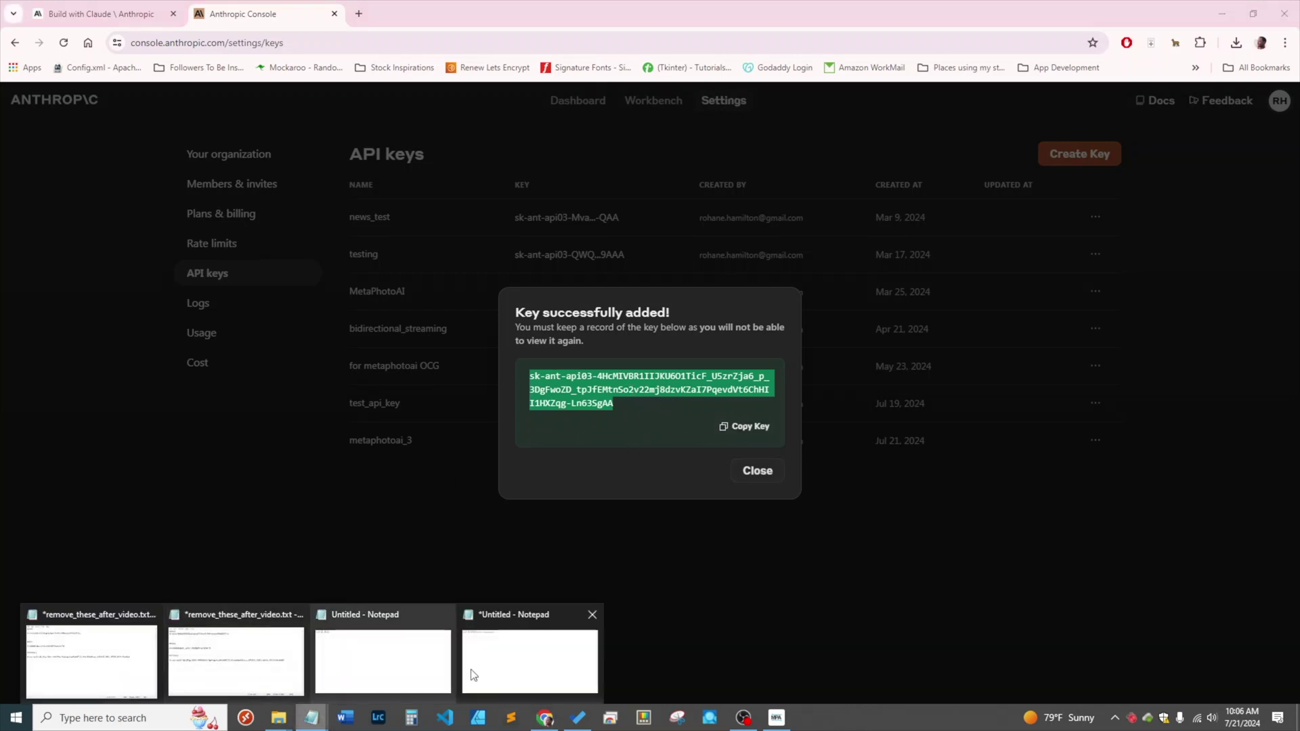
Paste the new sk-ant key into the Untitled note and delete the old sk-proj line
left_click(485, 661)
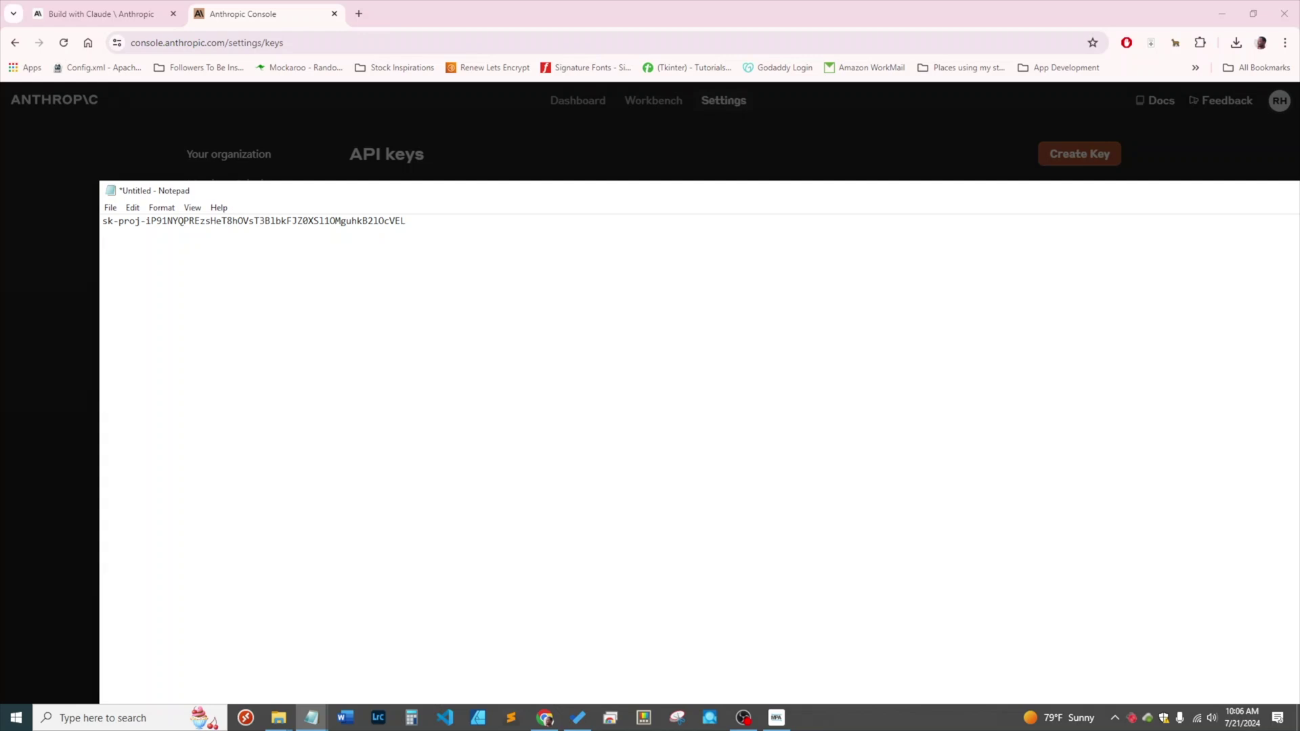
key("ctrl+v")
key("ctrl+Home")
key("shift+Down")
key("shift+Down")
key("Delete")
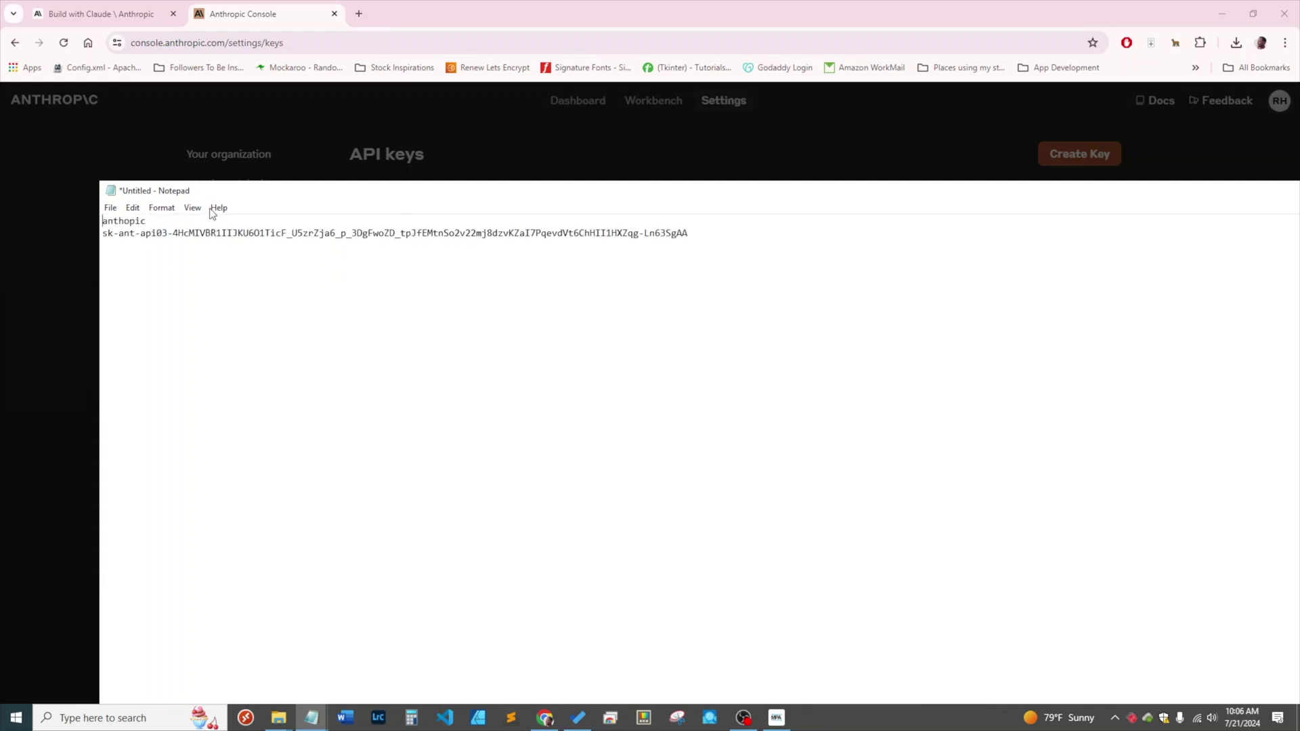